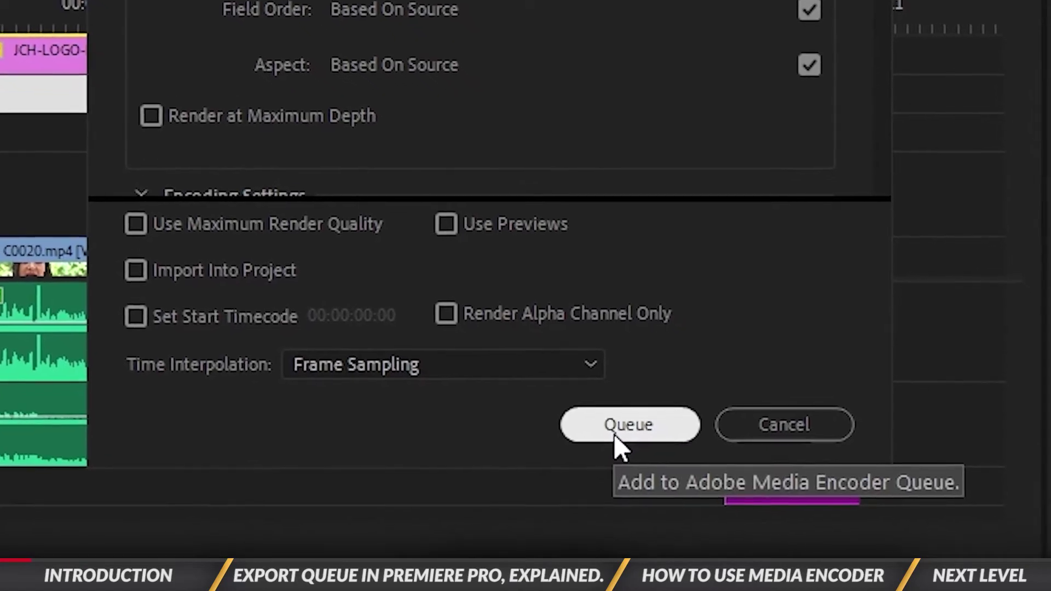
# Step: Add the intro proxy clip to the Media Encoder queue as QuickTime with the Apple ProRes 422 HQ preset
pyautogui.click(302, 144)
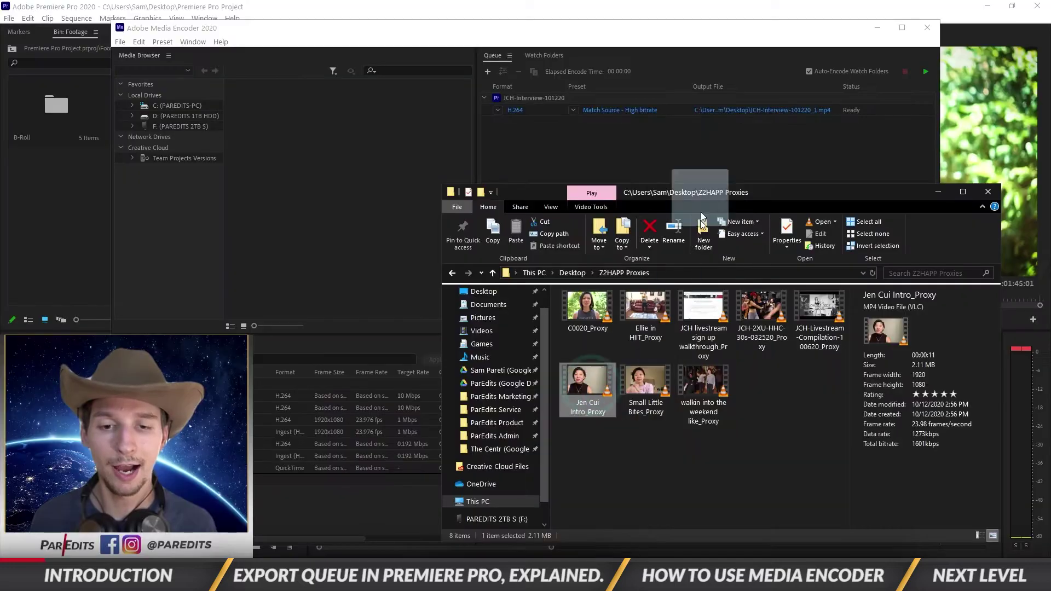
pyautogui.moveTo(700, 220); pyautogui.dragTo(581, 221)
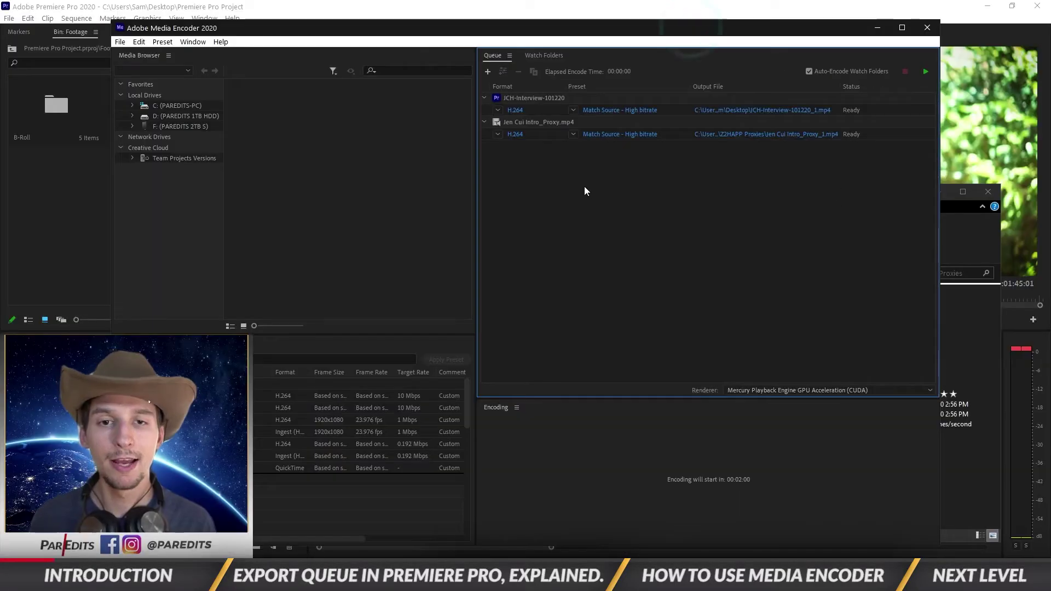
pyautogui.click(497, 134)
pyautogui.click(525, 444)
pyautogui.click(573, 134)
pyautogui.click(644, 272)
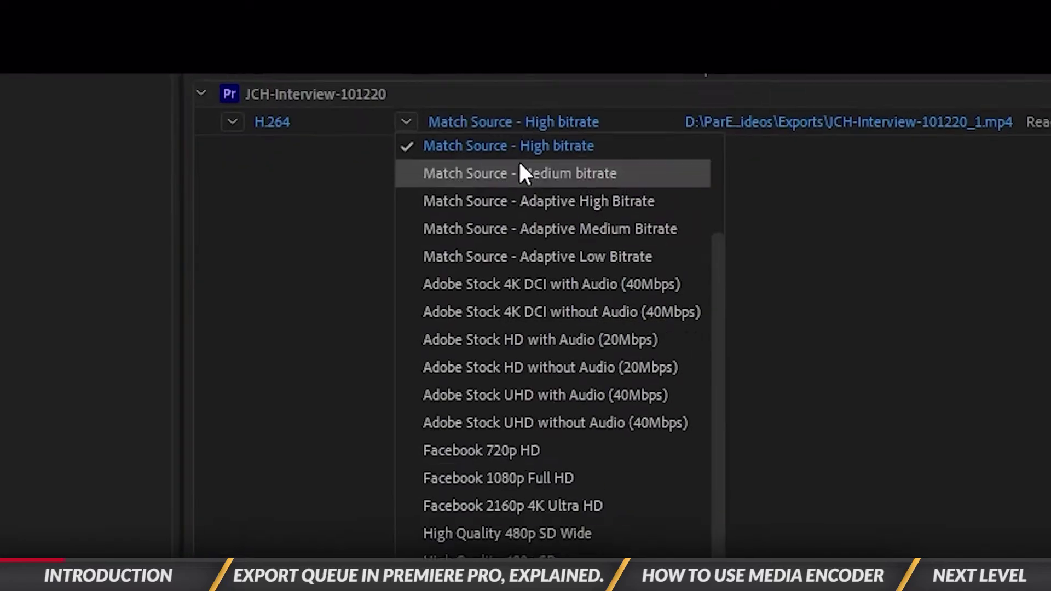
pyautogui.scroll(-2, 518, 171)
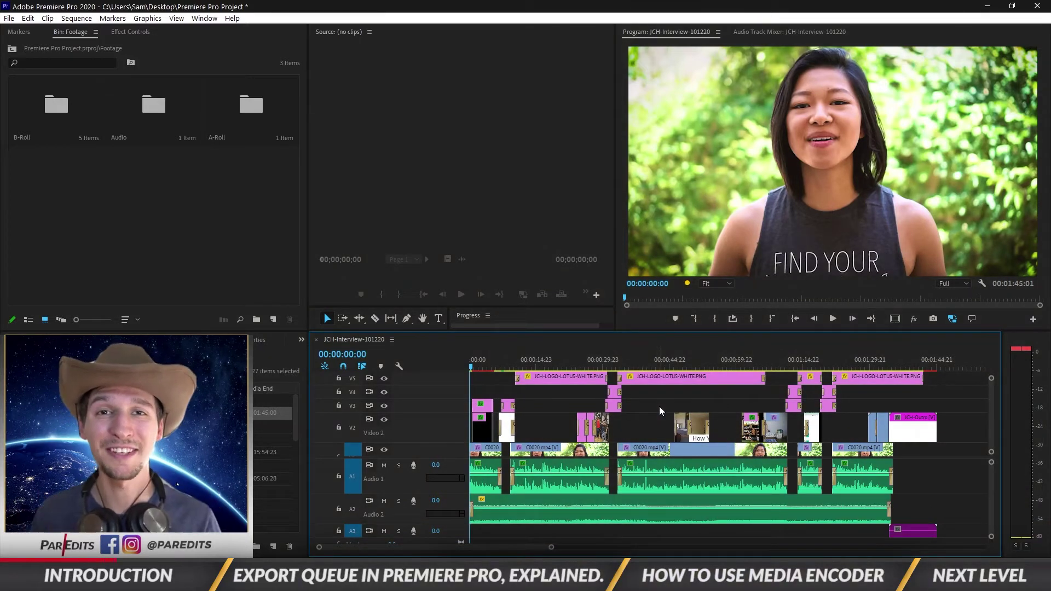
pyautogui.hotkey('shift', '4')
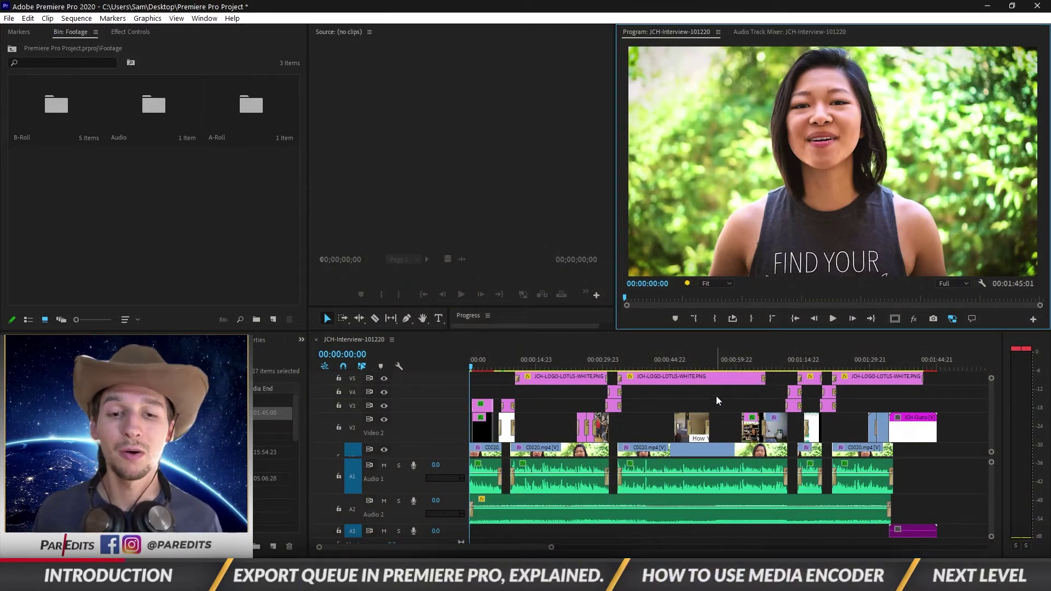
pyautogui.click(717, 395)
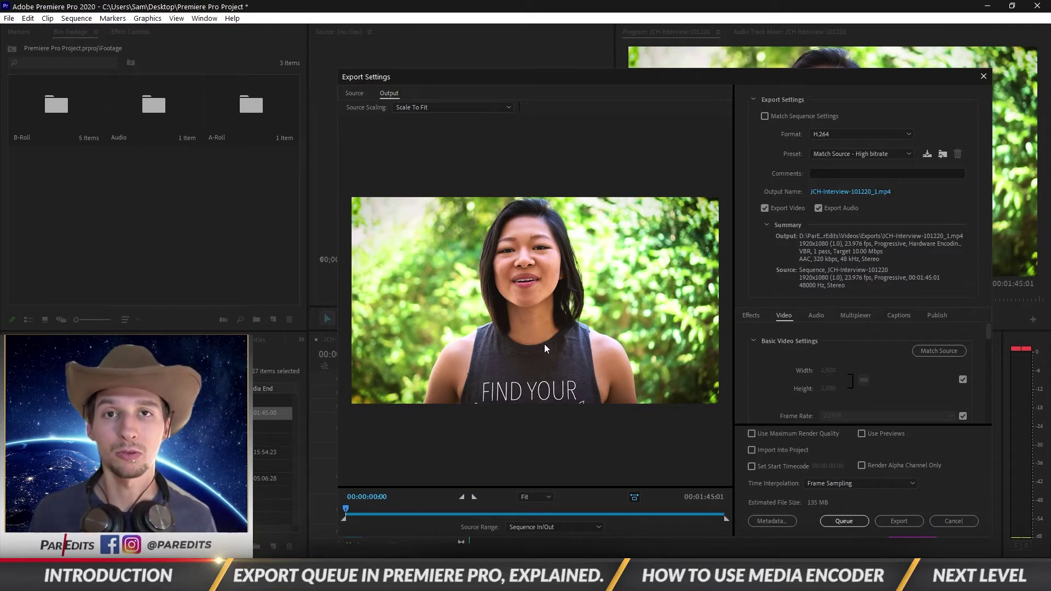
pyautogui.click(984, 77)
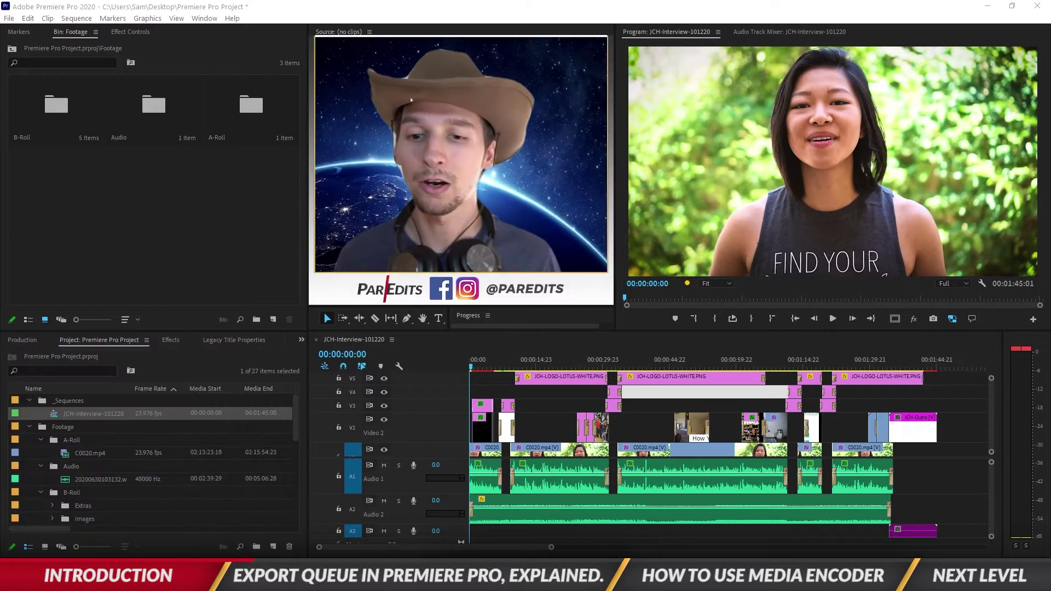
# Step: Duplicate the JCH-Interview-101220 sequence, creating JCH-Interview-101220 Copy 01 in the Sequences bin
pyautogui.click(54, 414)
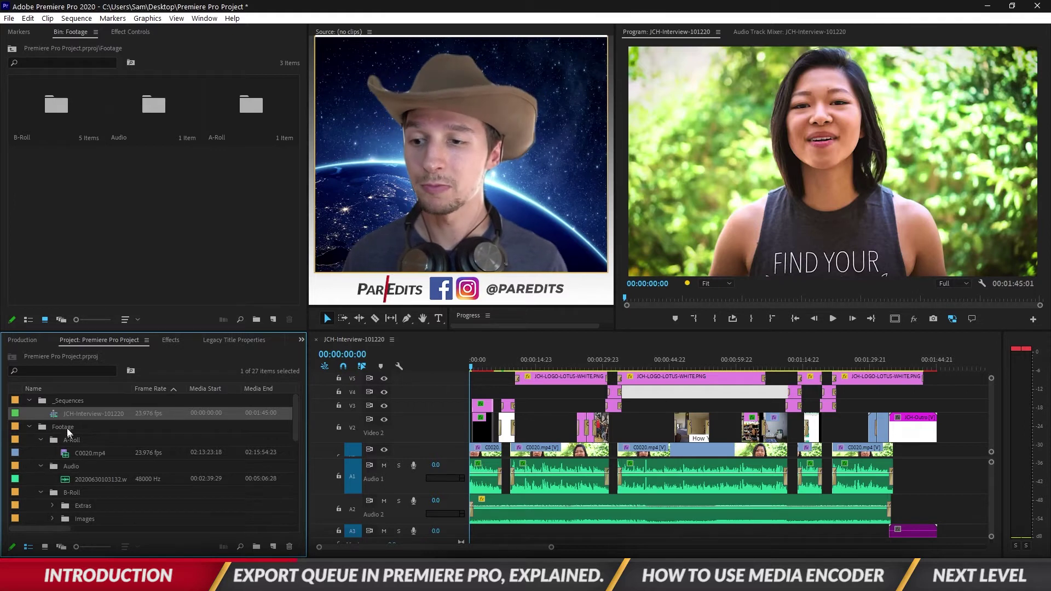
pyautogui.rightClick(55, 417)
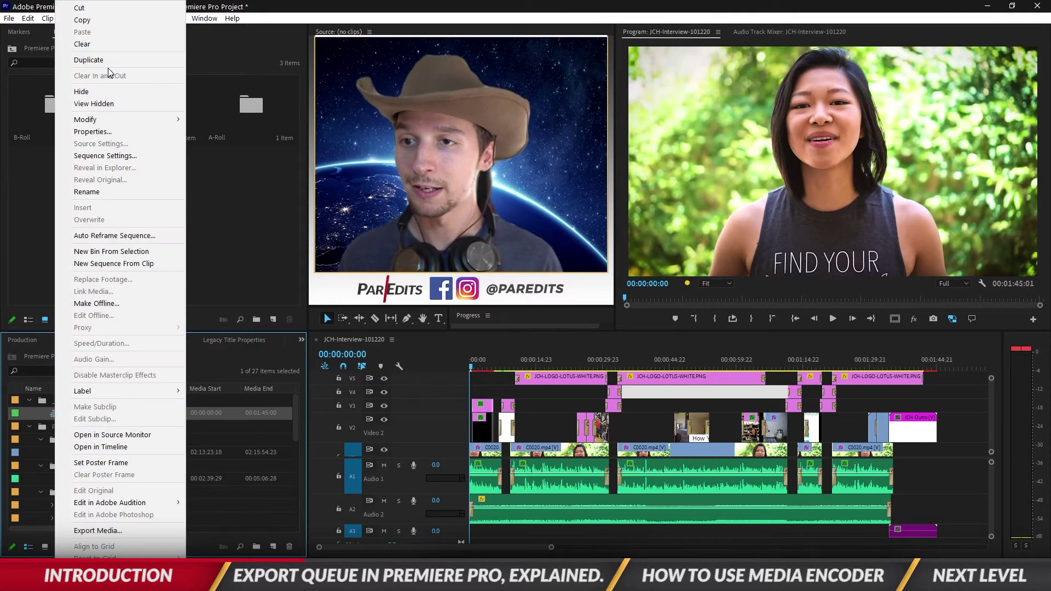
pyautogui.click(108, 62)
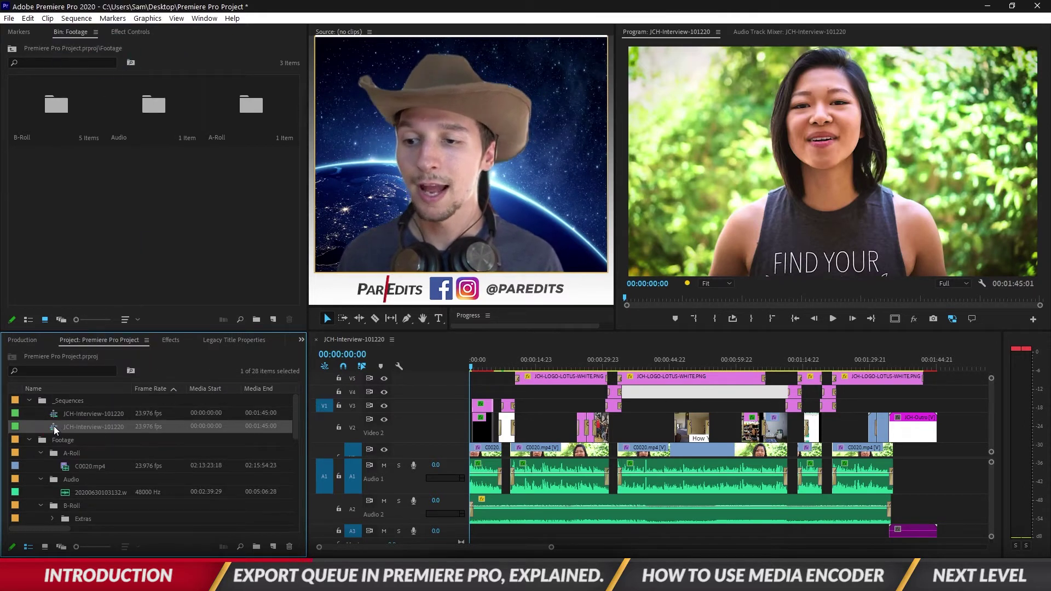
pyautogui.moveTo(54, 426)
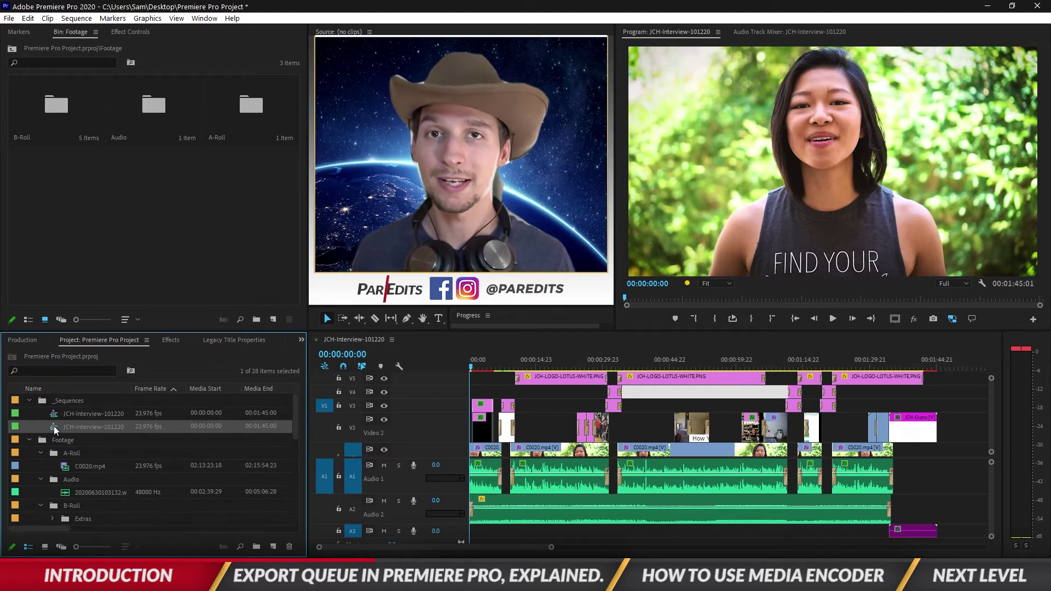
# Step: Open Export Settings for both selected interview sequences, showing H.264 with Match Source - High bitrate
pyautogui.press('shift')
pyautogui.keyDown('shift'); pyautogui.click(53, 415); pyautogui.keyUp('shift')
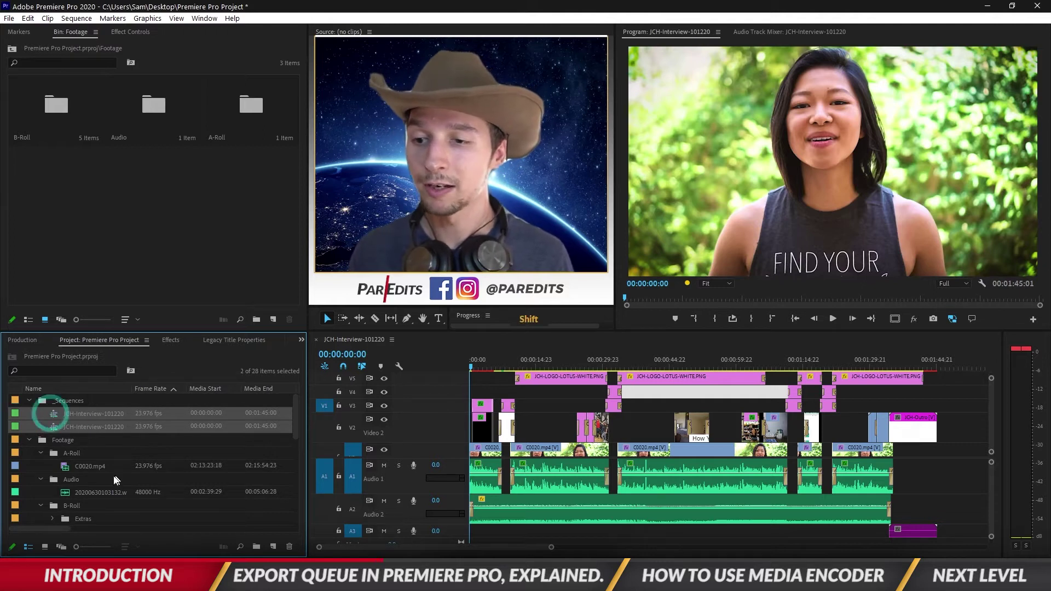
pyautogui.rightClick(57, 420)
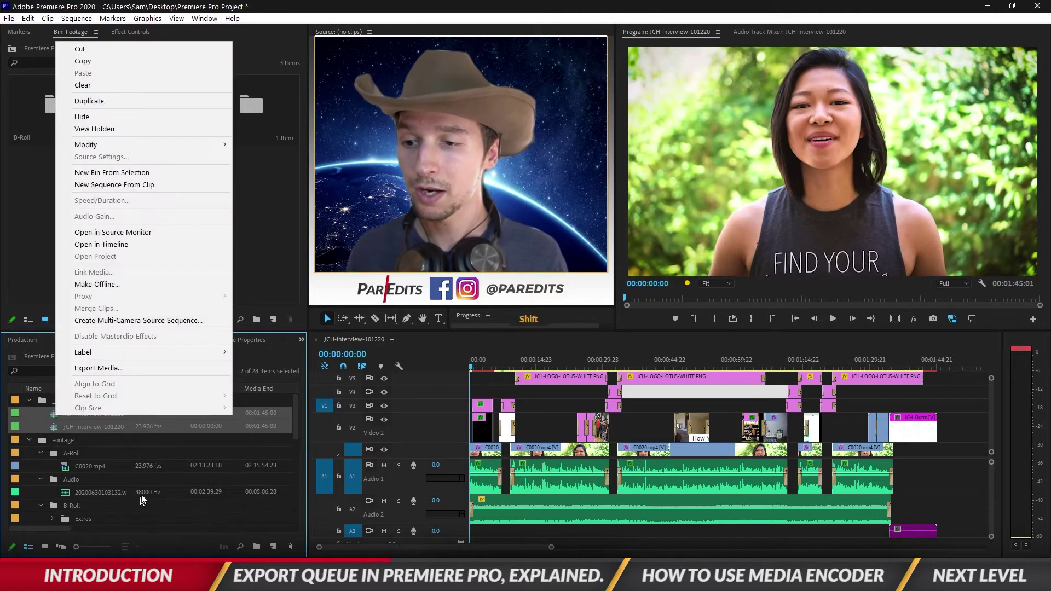
pyautogui.click(136, 365)
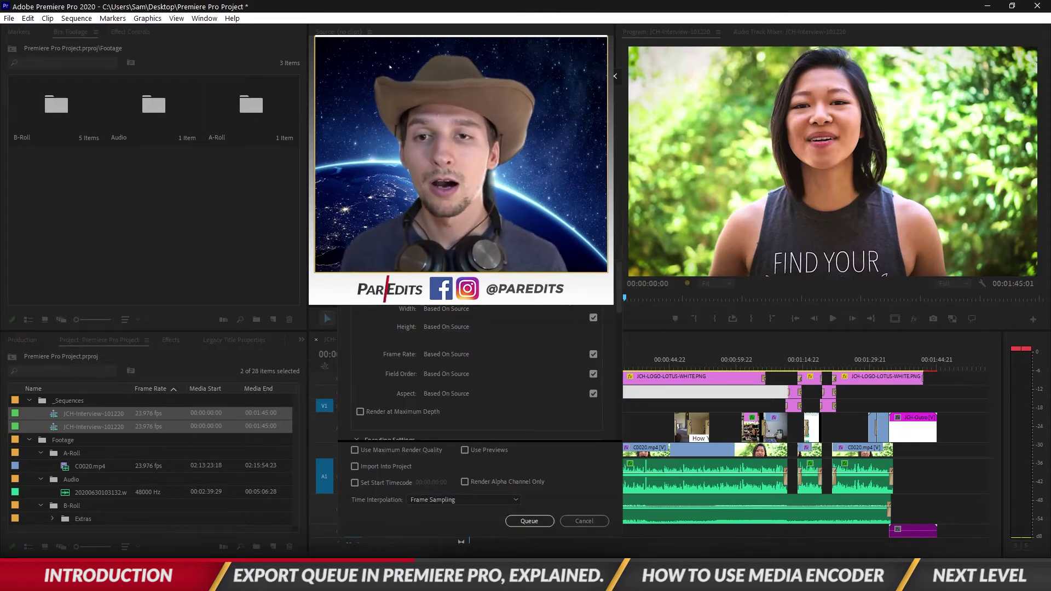
pyautogui.moveTo(384, 79); pyautogui.dragTo(709, 66)
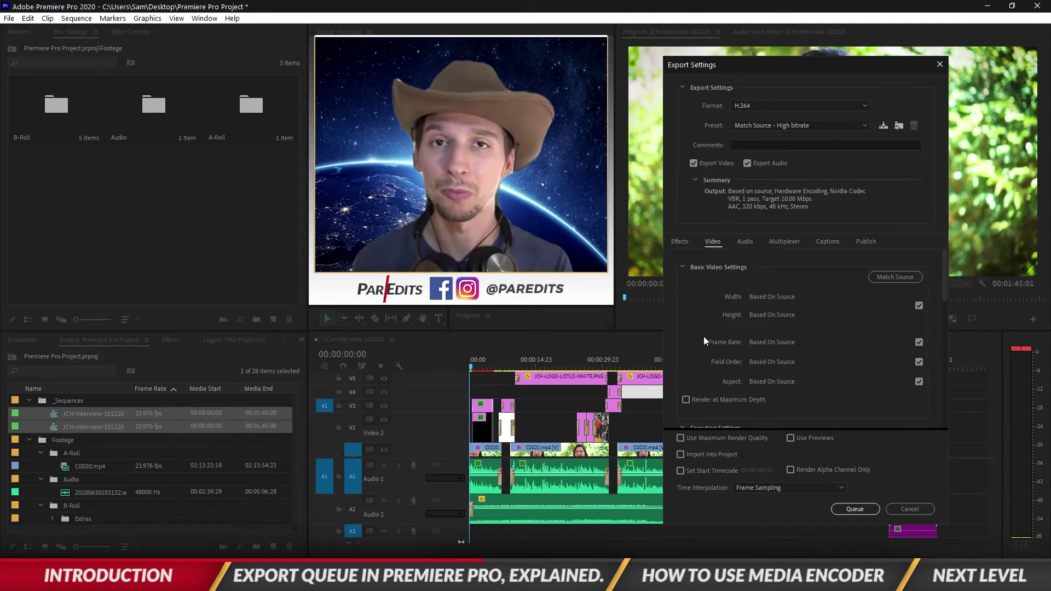
# Step: Queue both sequences, then delete the duplicated interview sequence from the project
pyautogui.click(850, 509)
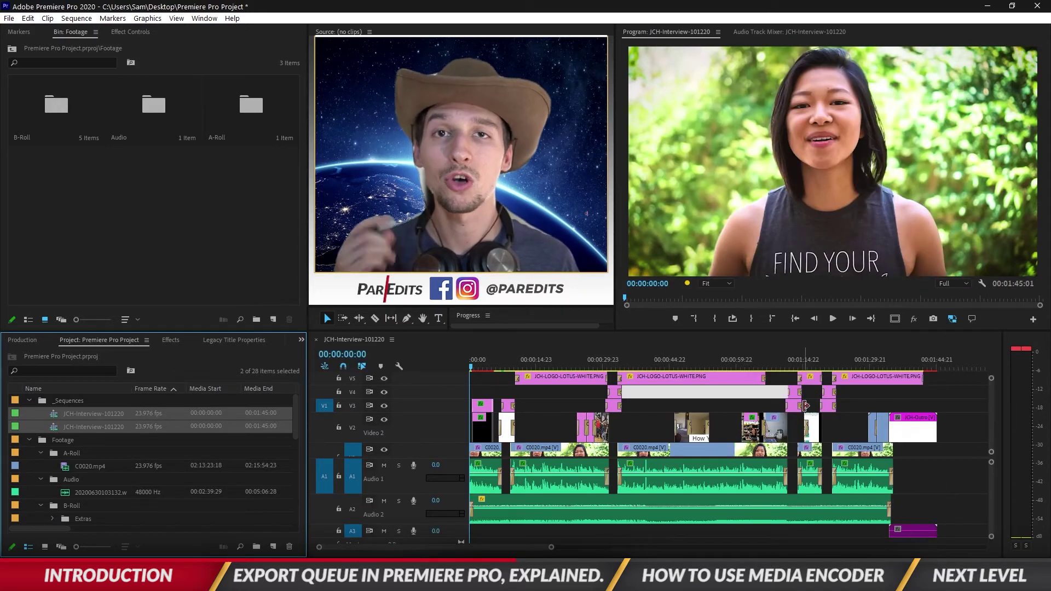
pyautogui.click(88, 452)
pyautogui.click(85, 426)
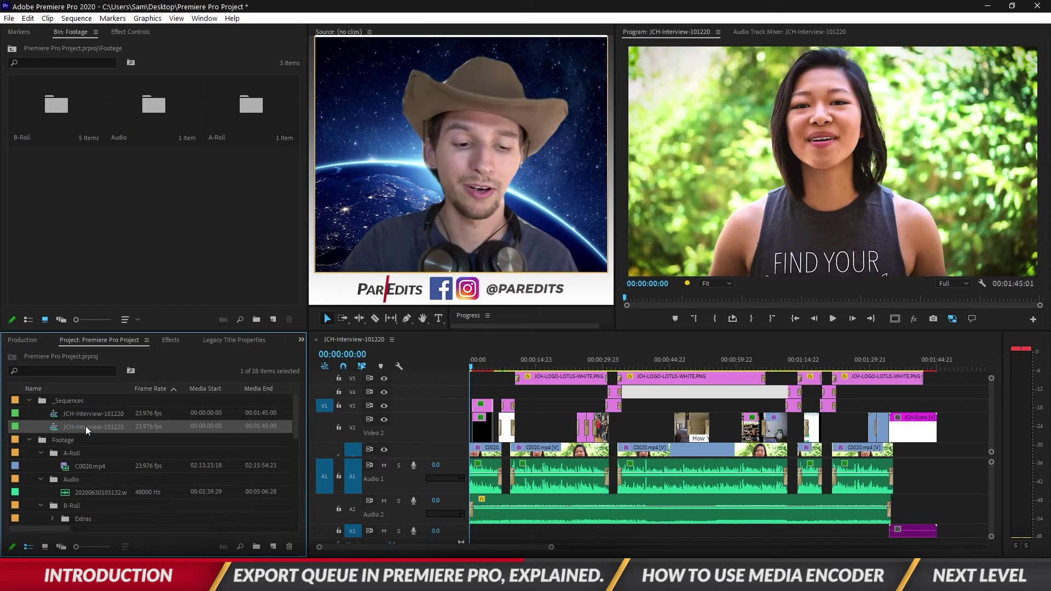
pyautogui.press('Delete')
# Step: Queue the JCH-Interview-101220 sequence as H.264 with Match Source - High bitrate using Ctrl+M
pyautogui.click(87, 412)
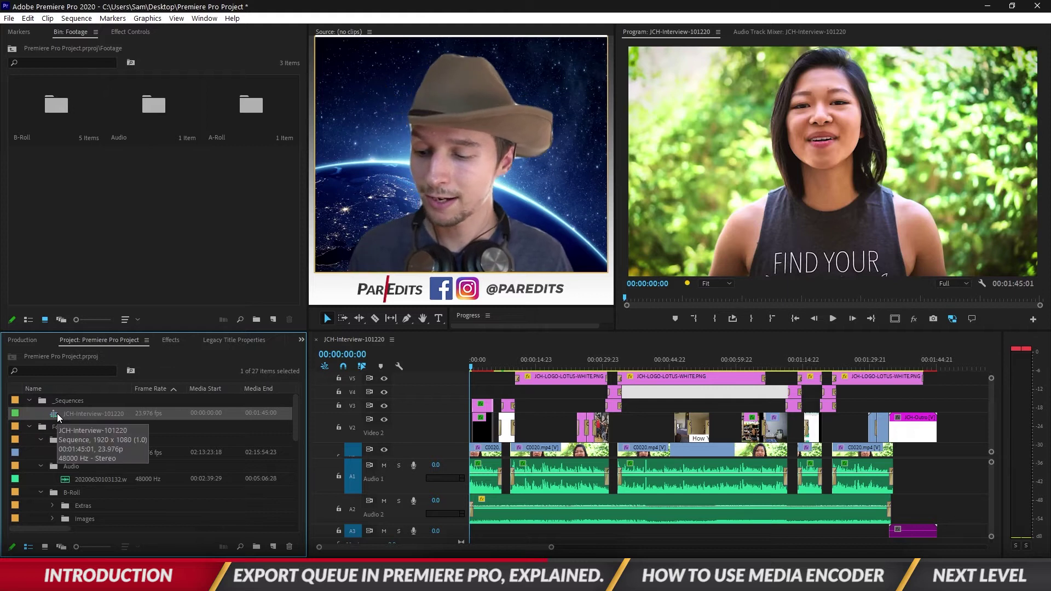
pyautogui.press('ctrl')
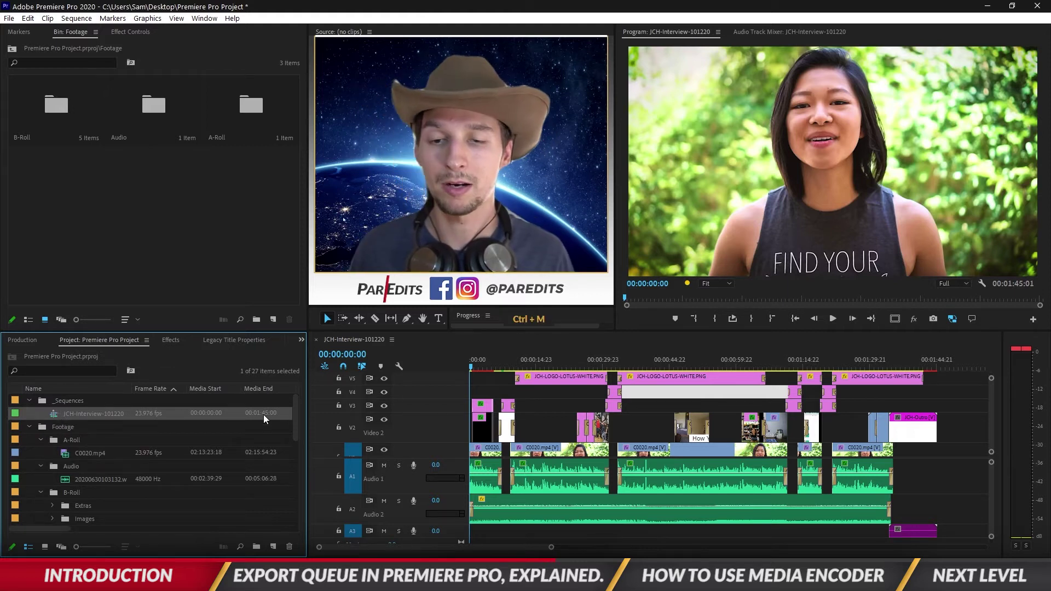
pyautogui.hotkey('ctrl', 'm')
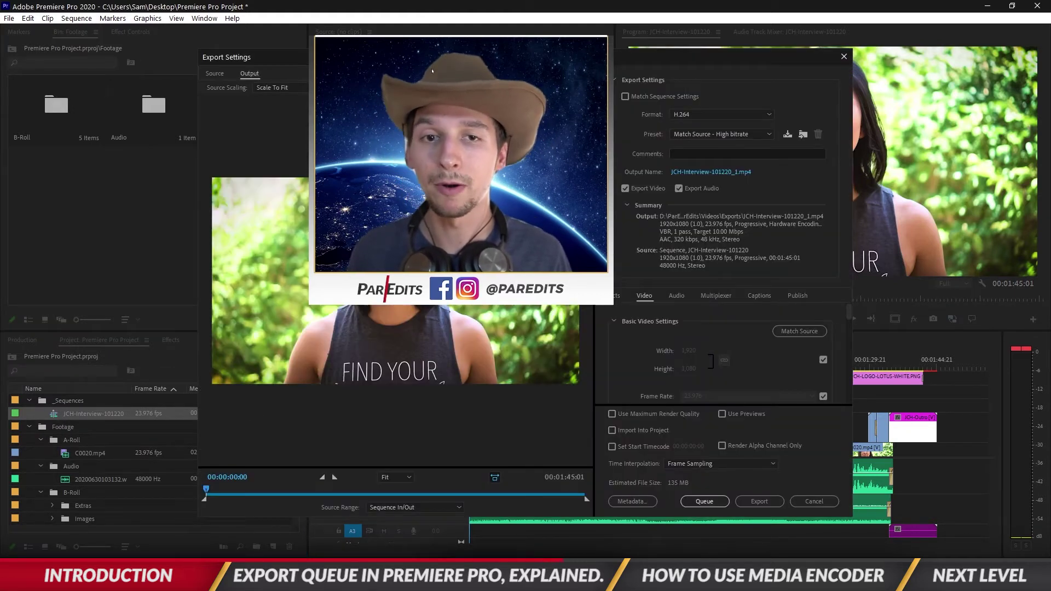
pyautogui.moveTo(484, 61); pyautogui.dragTo(622, 84)
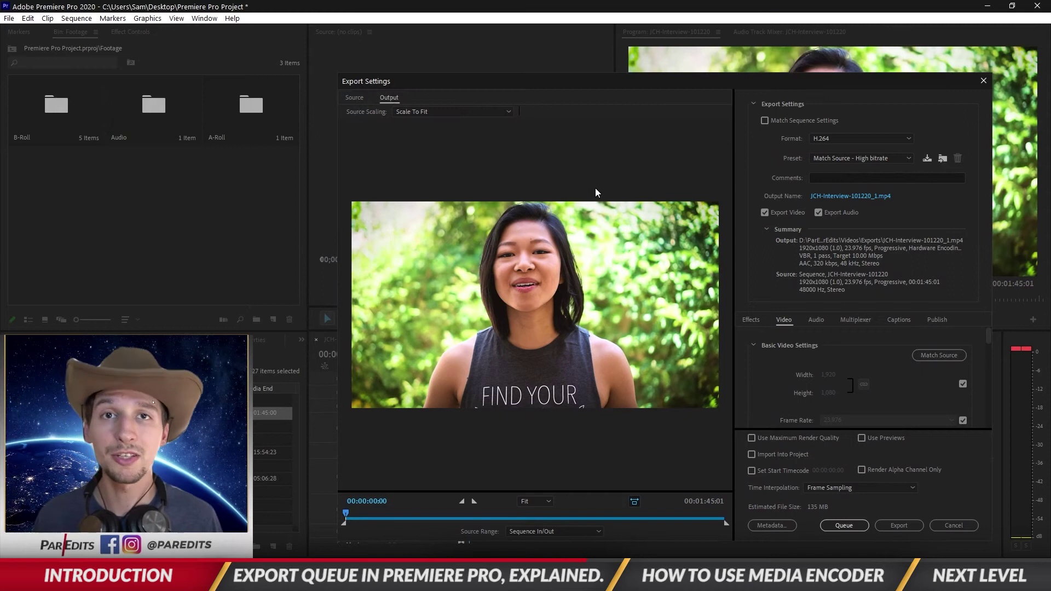
pyautogui.click(875, 529)
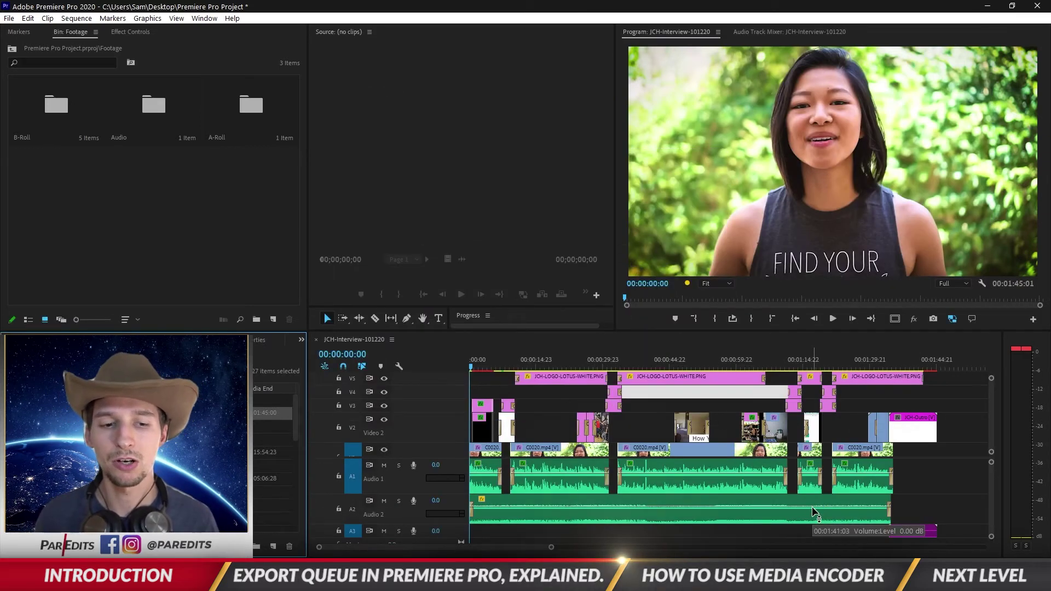
# Step: Save the project and confirm the queued job stays H.264 with the Match Source - High bitrate preset
pyautogui.hotkey('ctrl', 's')
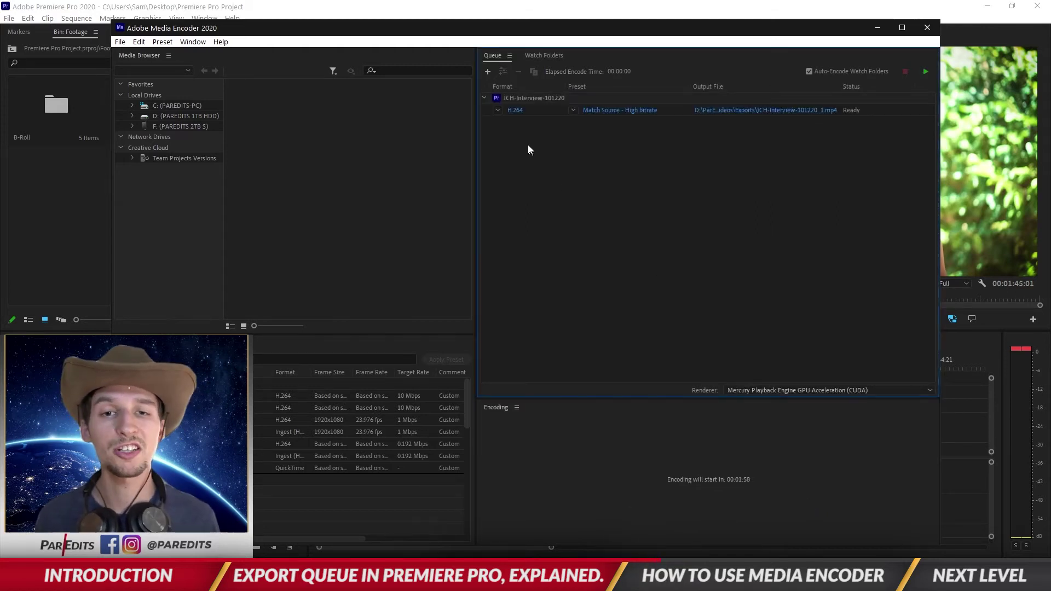
pyautogui.click(498, 110)
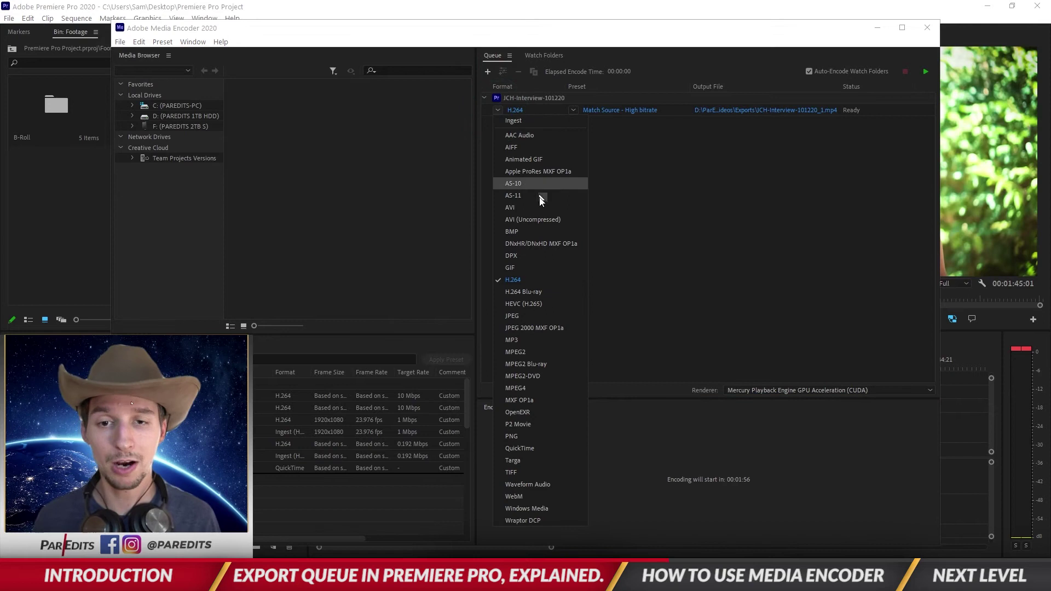
pyautogui.click(613, 306)
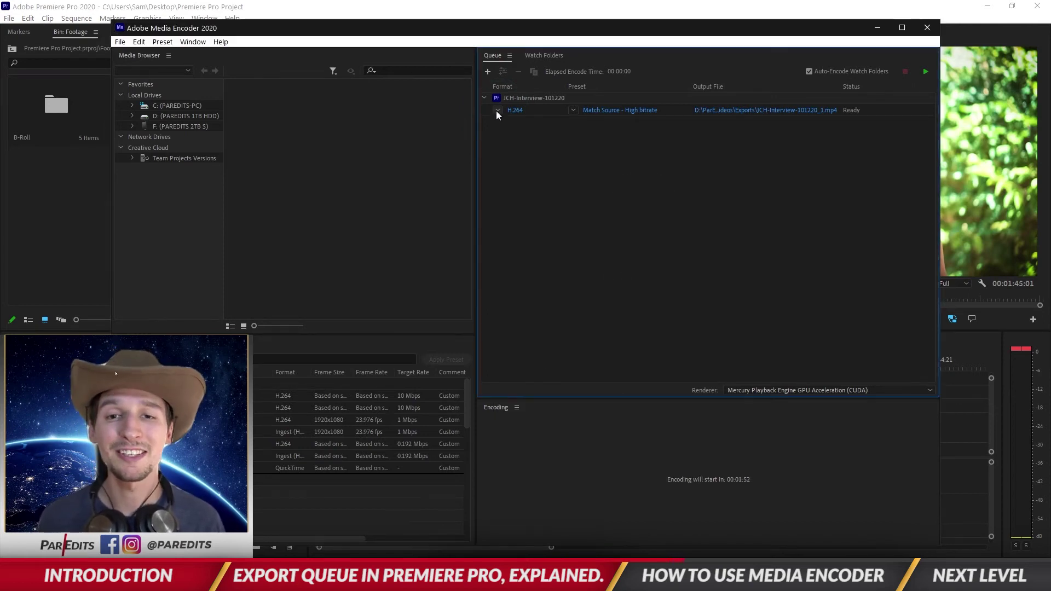
pyautogui.click(573, 110)
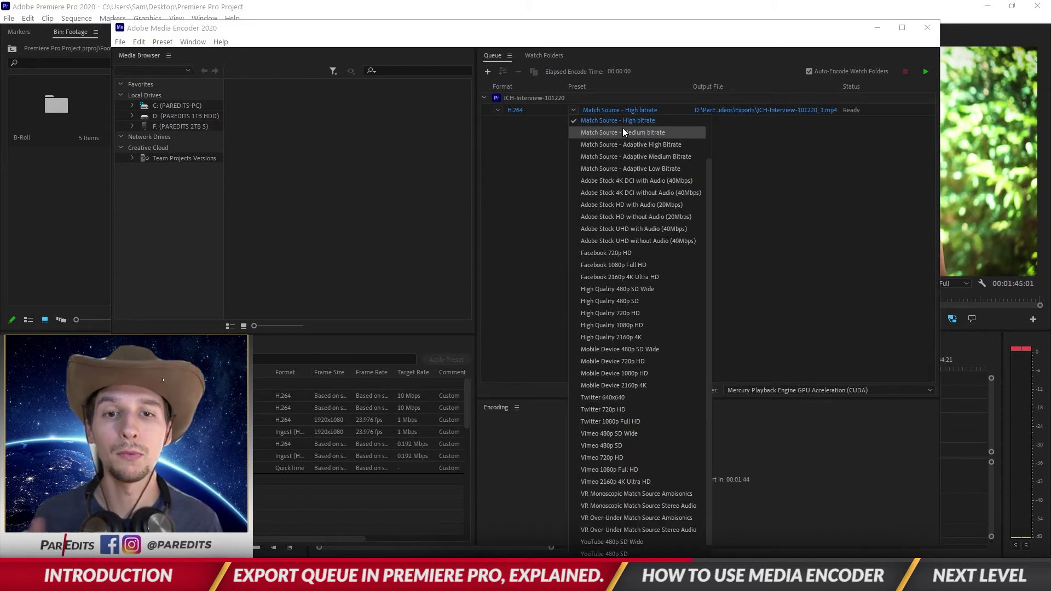
pyautogui.scroll(3, 654, 366)
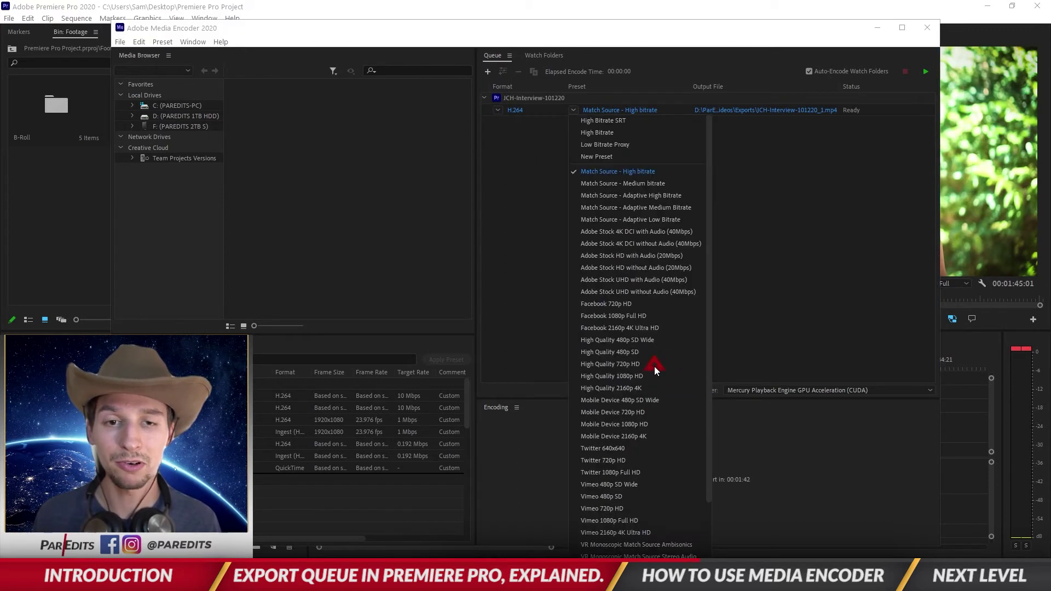
pyautogui.click(766, 200)
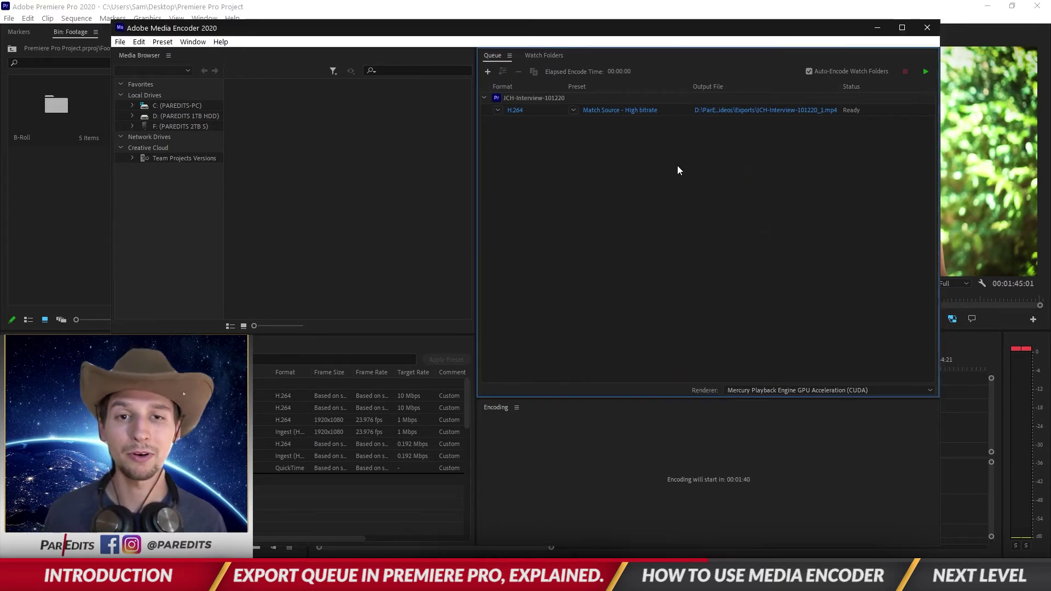
# Step: Change the interview job's output file location to the Desktop
pyautogui.click(742, 110)
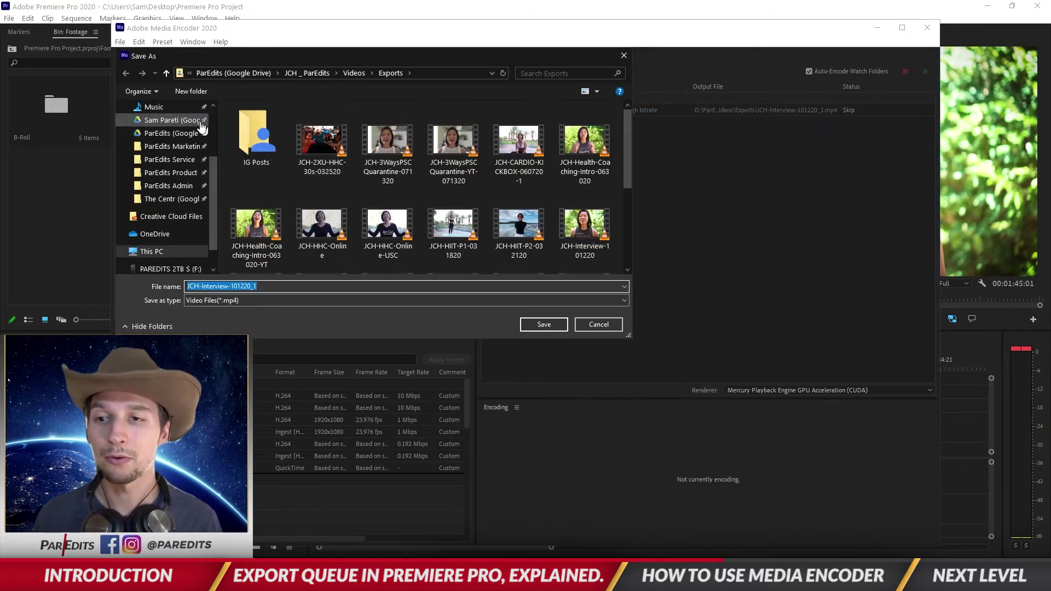
pyautogui.scroll(5, 176, 144)
pyautogui.click(157, 128)
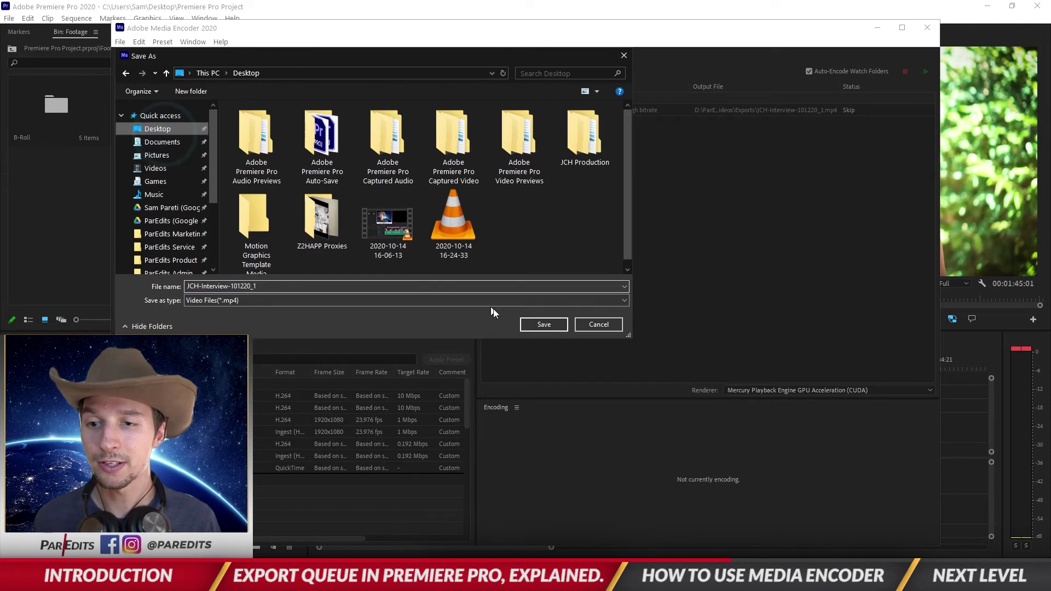
pyautogui.click(543, 325)
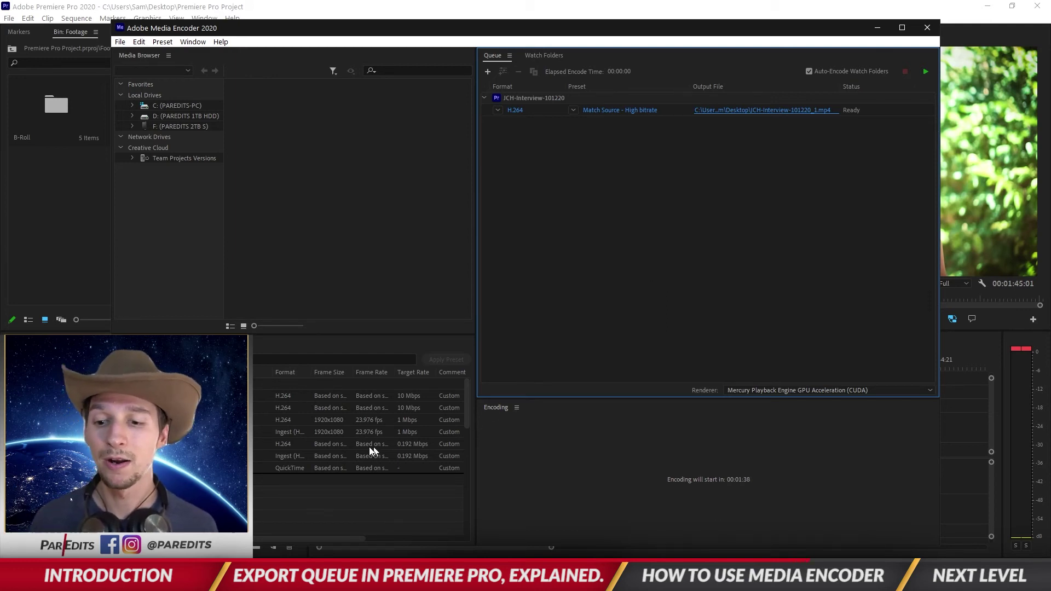
pyautogui.press('super+e')
pyautogui.moveTo(594, 198); pyautogui.dragTo(671, 198)
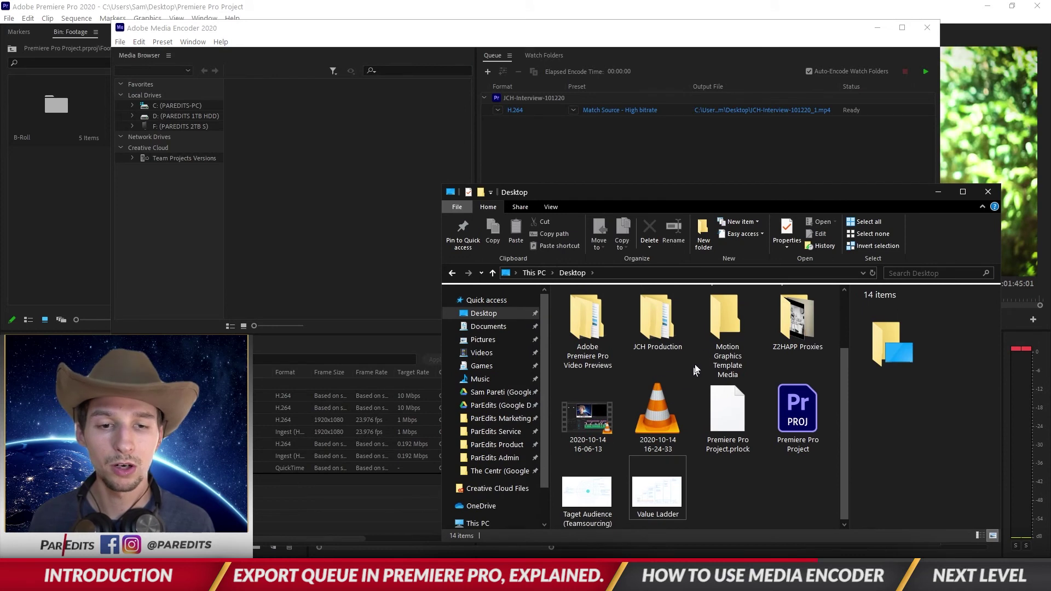
pyautogui.doubleClick(796, 318)
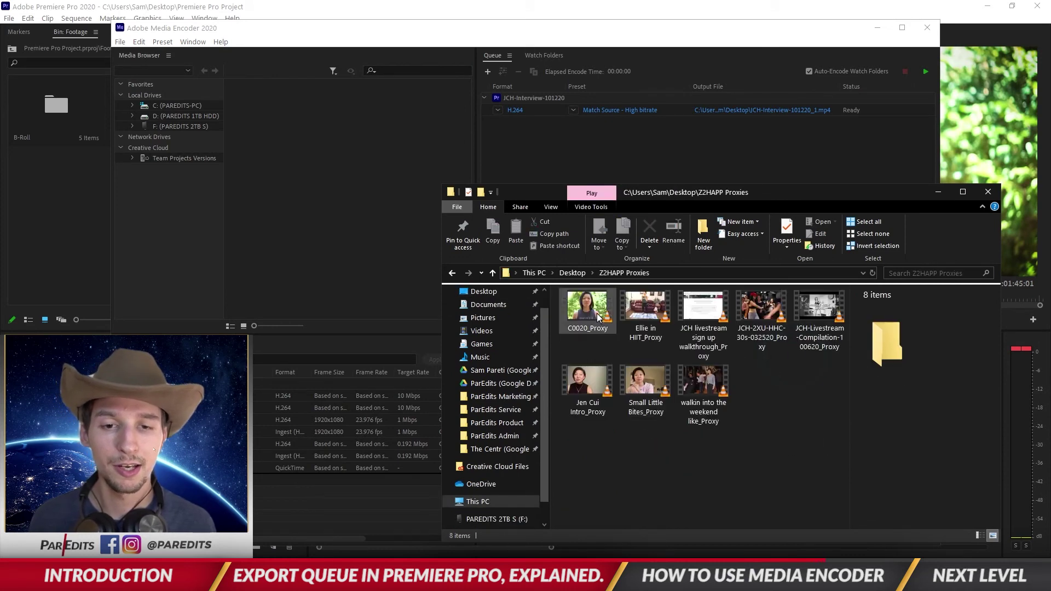
pyautogui.click(587, 309)
pyautogui.moveTo(610, 392); pyautogui.dragTo(702, 157)
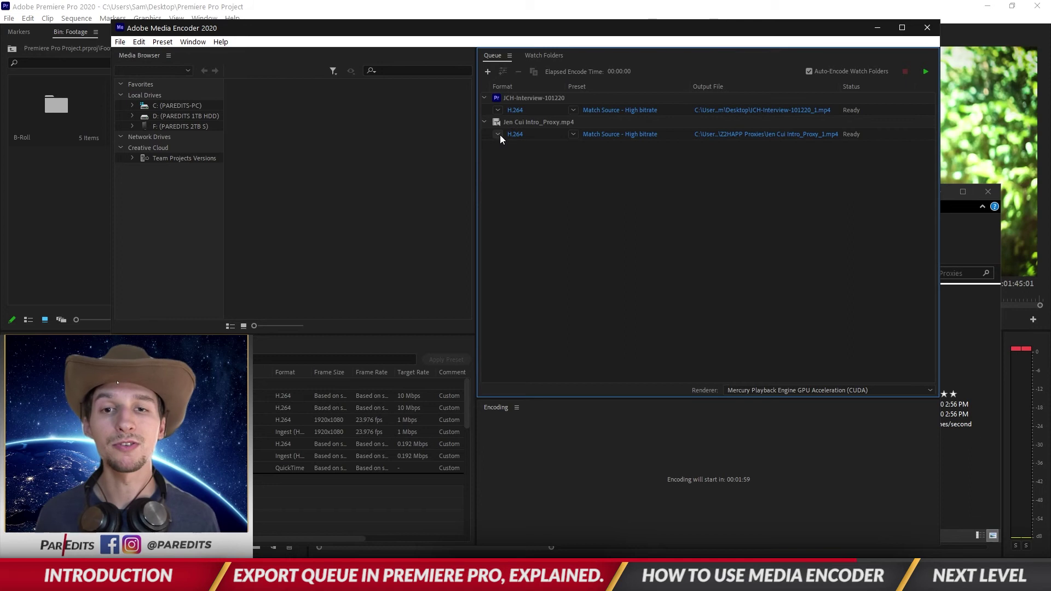
# Step: Set the proxy clip's job to QuickTime format with the Apple ProRes 422 HQ preset
pyautogui.click(499, 134)
pyautogui.click(533, 471)
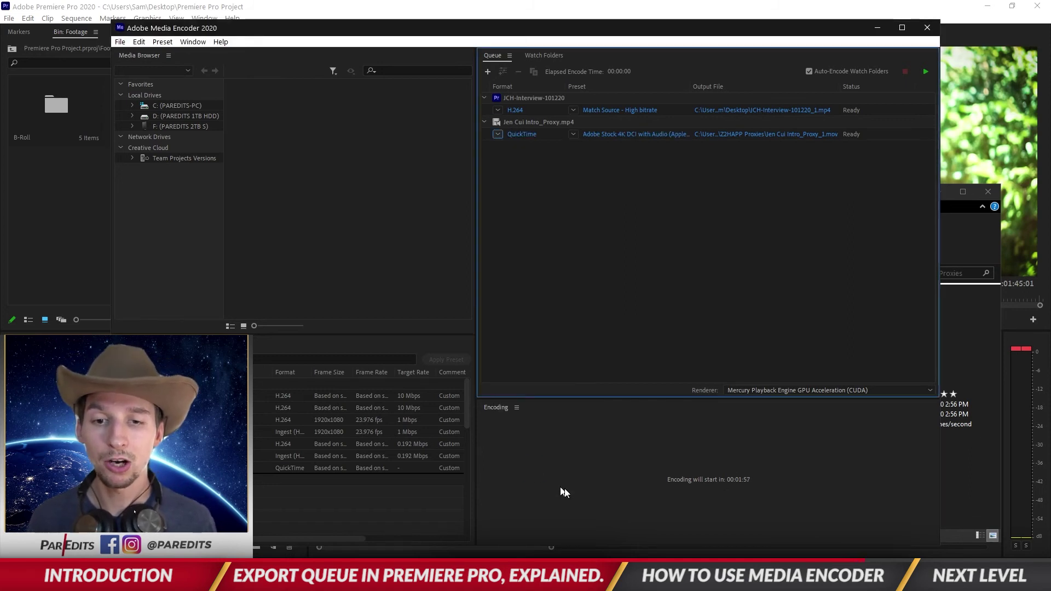
pyautogui.click(573, 134)
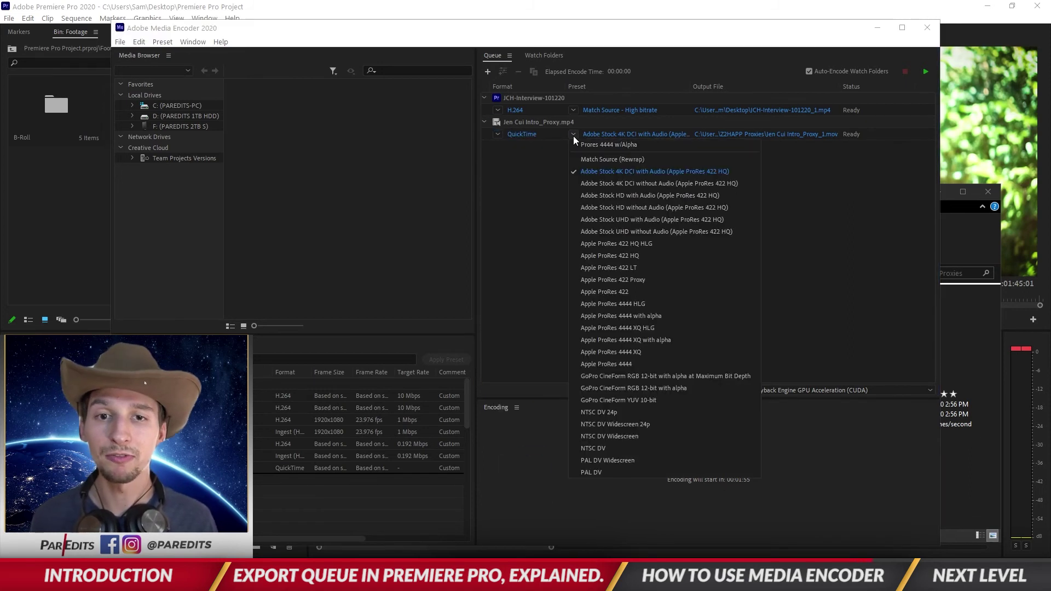
pyautogui.click(643, 257)
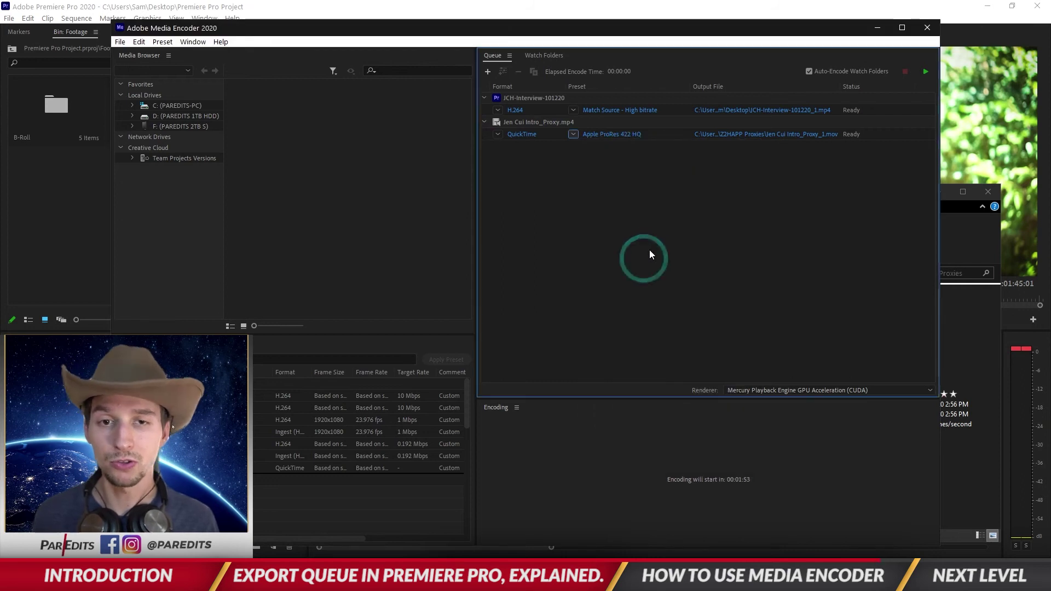